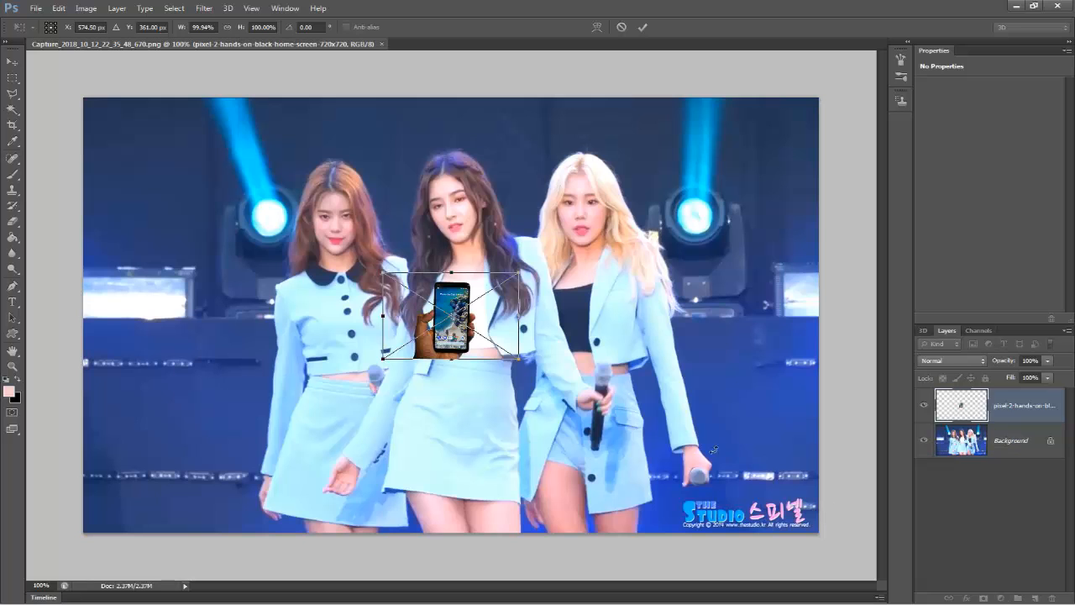
# Step: Scale the placed phone image to about 282% width and 317% height and position it at the lower centre of the photo
pyautogui.moveTo(519, 275); pyautogui.dragTo(632, 191)
pyautogui.moveTo(507, 360); pyautogui.dragTo(513, 471)
pyautogui.moveTo(508, 329); pyautogui.dragTo(445, 384)
pyautogui.moveTo(569, 388); pyautogui.dragTo(698, 391)
pyautogui.moveTo(503, 404); pyautogui.dragTo(431, 406)
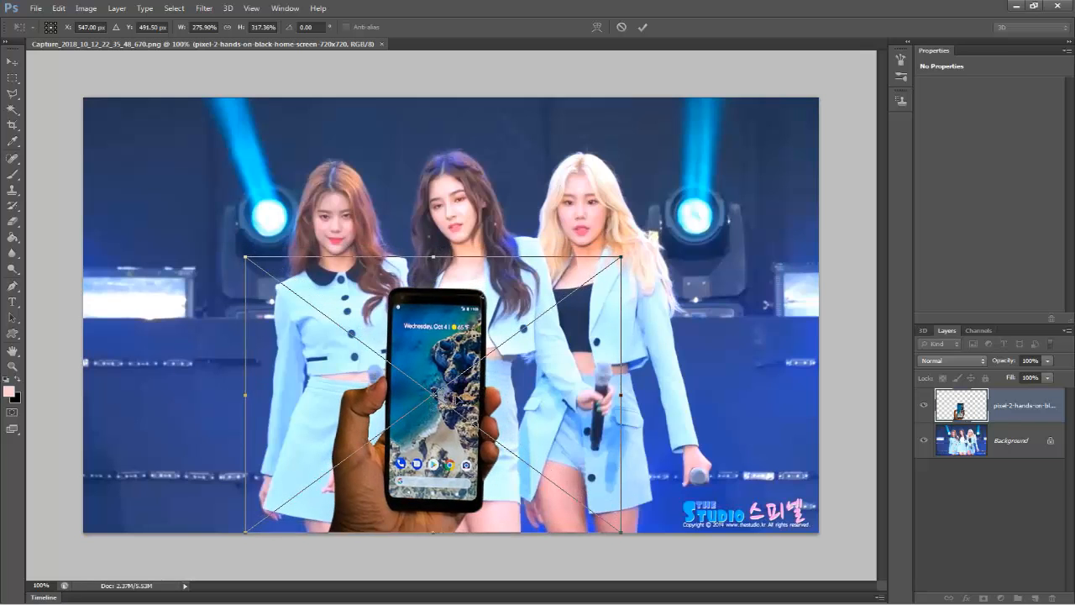
pyautogui.moveTo(244, 394); pyautogui.dragTo(237, 397)
pyautogui.moveTo(447, 369); pyautogui.dragTo(441, 397)
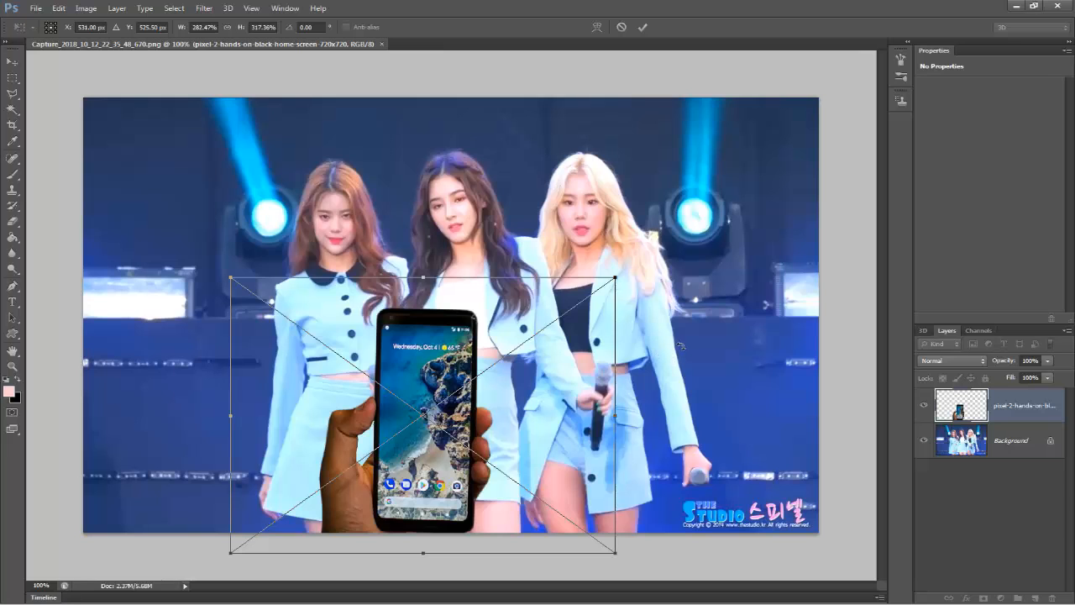
pyautogui.press('Return')
# Step: Rasterize the phone image layer
pyautogui.press('e')
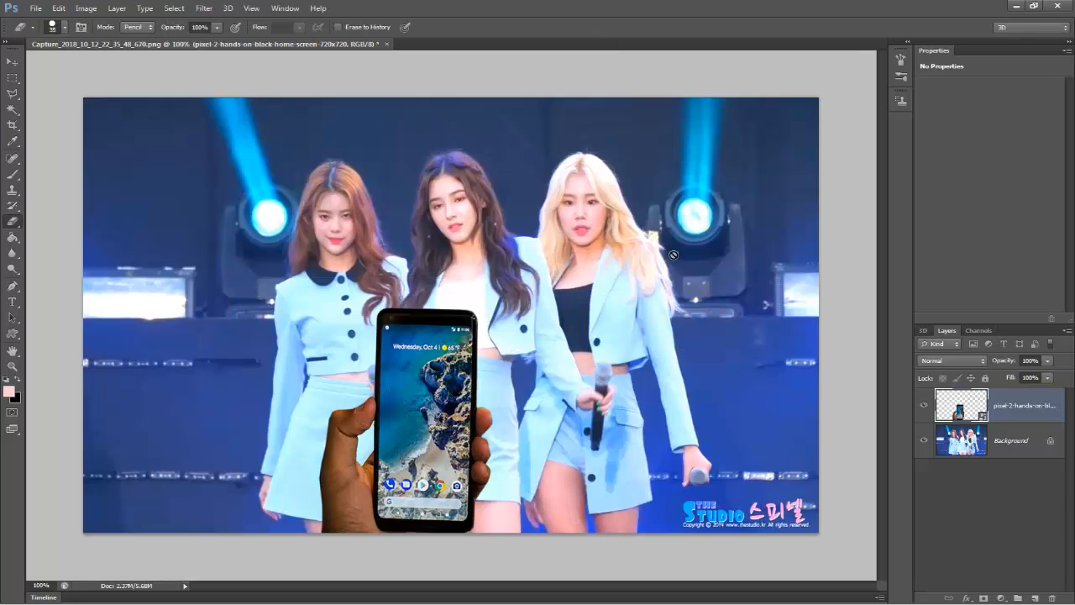
pyautogui.rightClick(1041, 417)
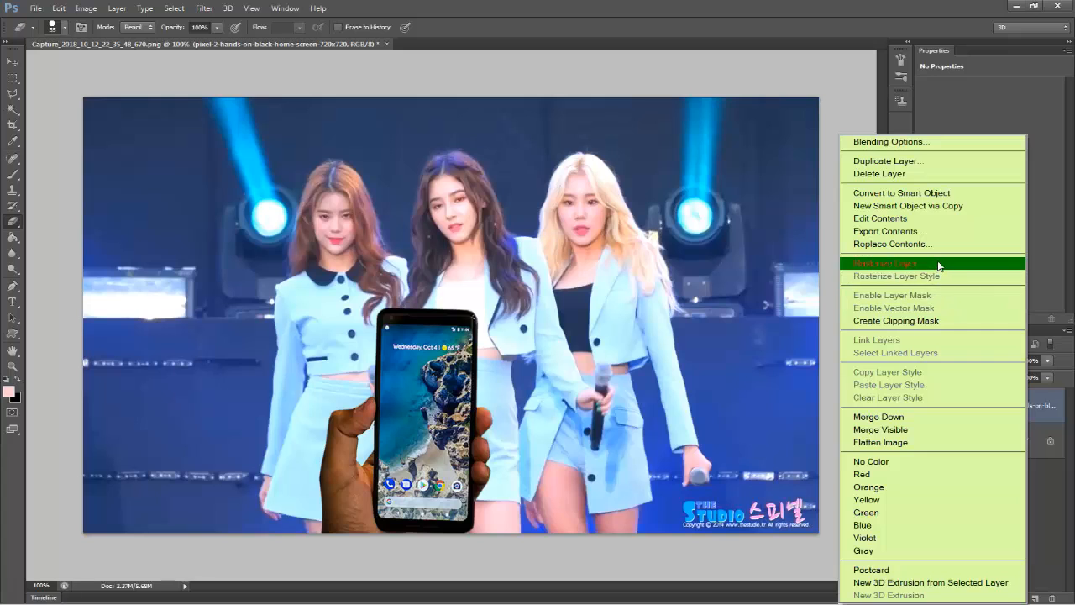
pyautogui.click(937, 262)
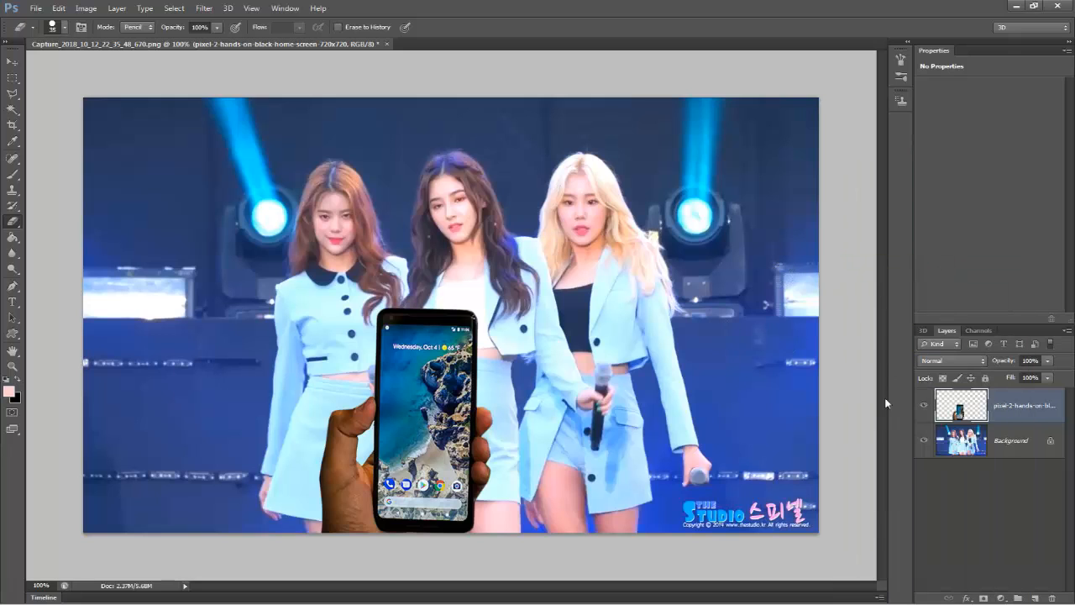
# Step: Place the image file Capture_2018_10_12_22_35_48_670 into the document above the phone layer
pyautogui.click(35, 8)
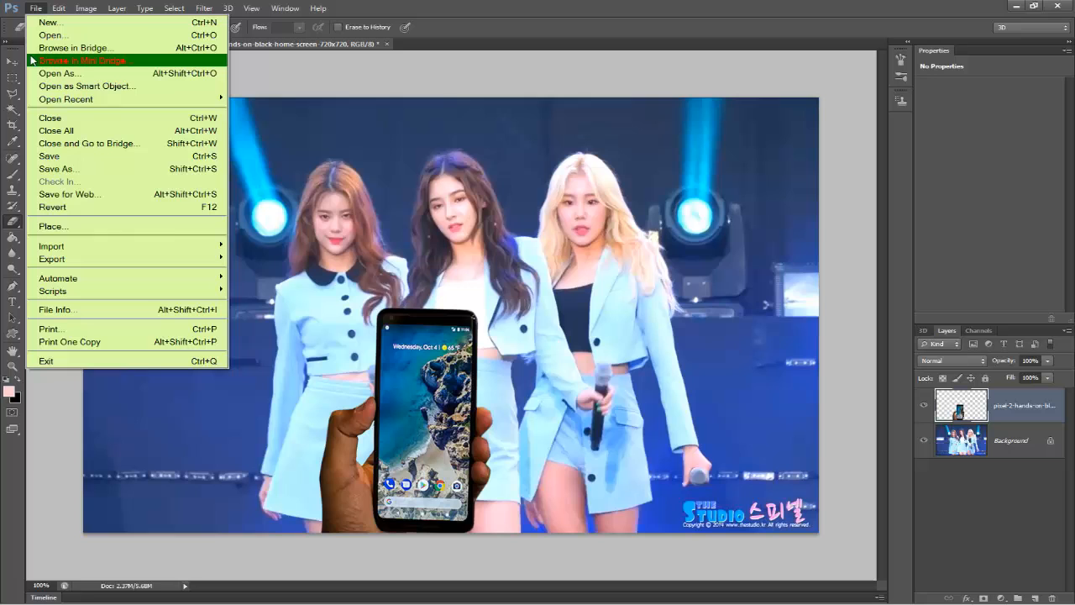
pyautogui.click(61, 227)
pyautogui.click(655, 192)
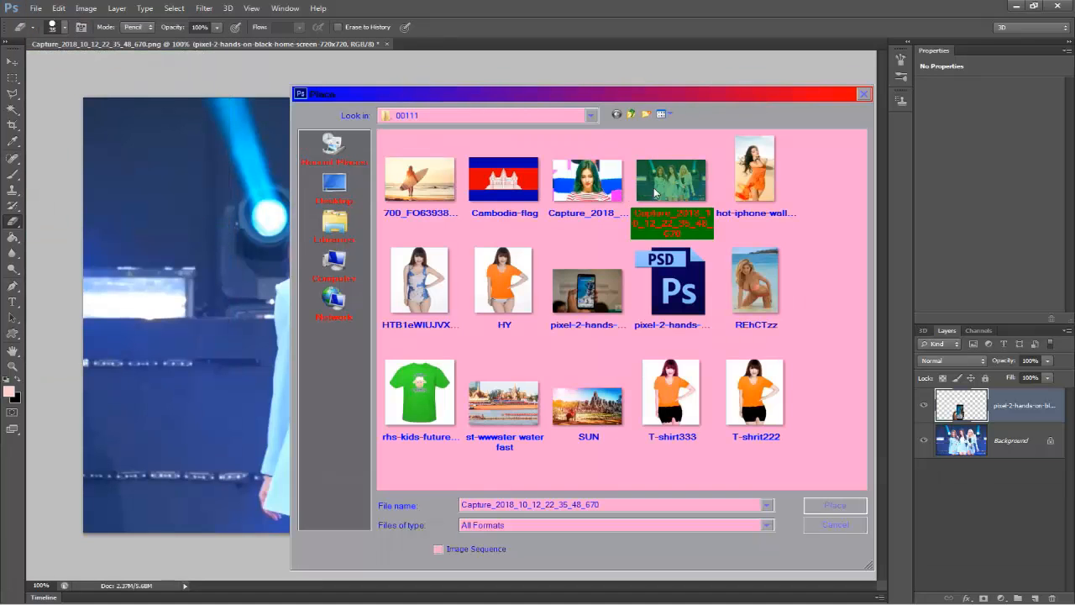
pyautogui.click(859, 504)
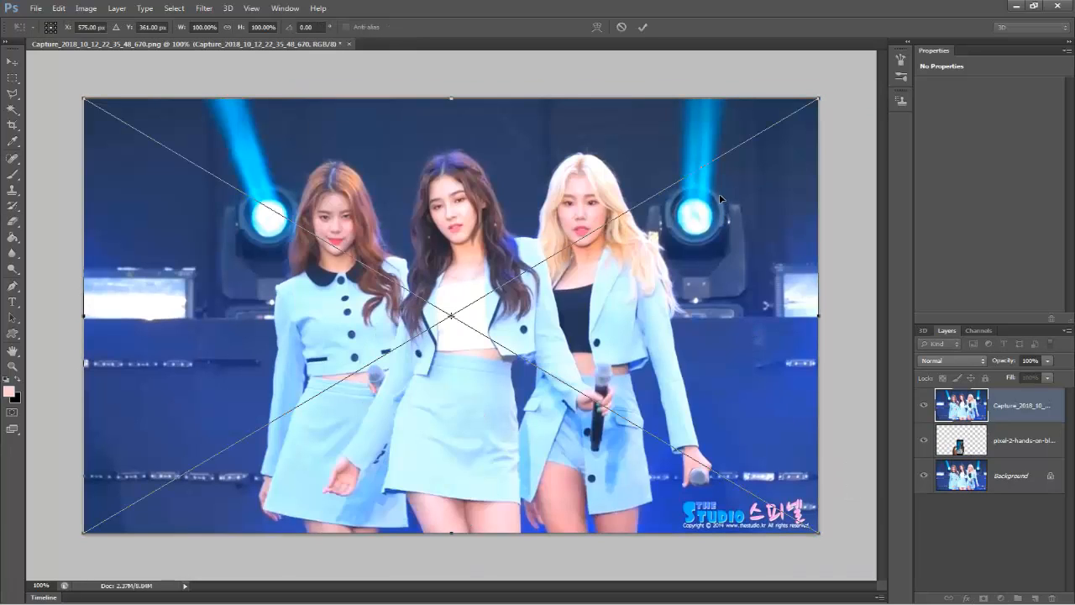
# Step: Shrink the placed group photo to about 63% width and 81% height so it sits around the phone area, and commit the transform
pyautogui.moveTo(819, 99); pyautogui.dragTo(654, 118)
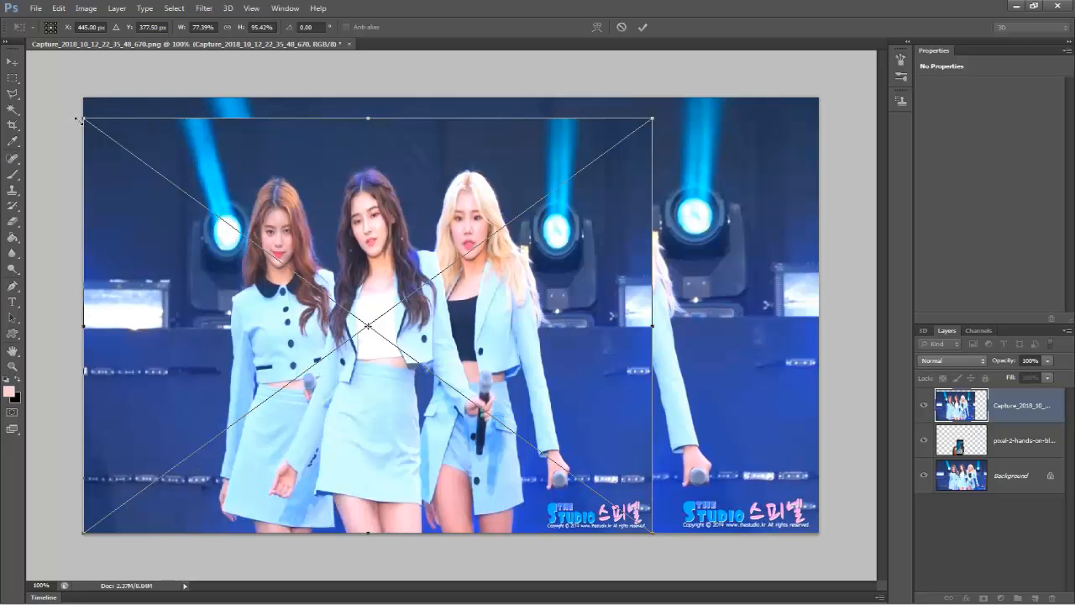
pyautogui.moveTo(82, 118); pyautogui.dragTo(188, 181)
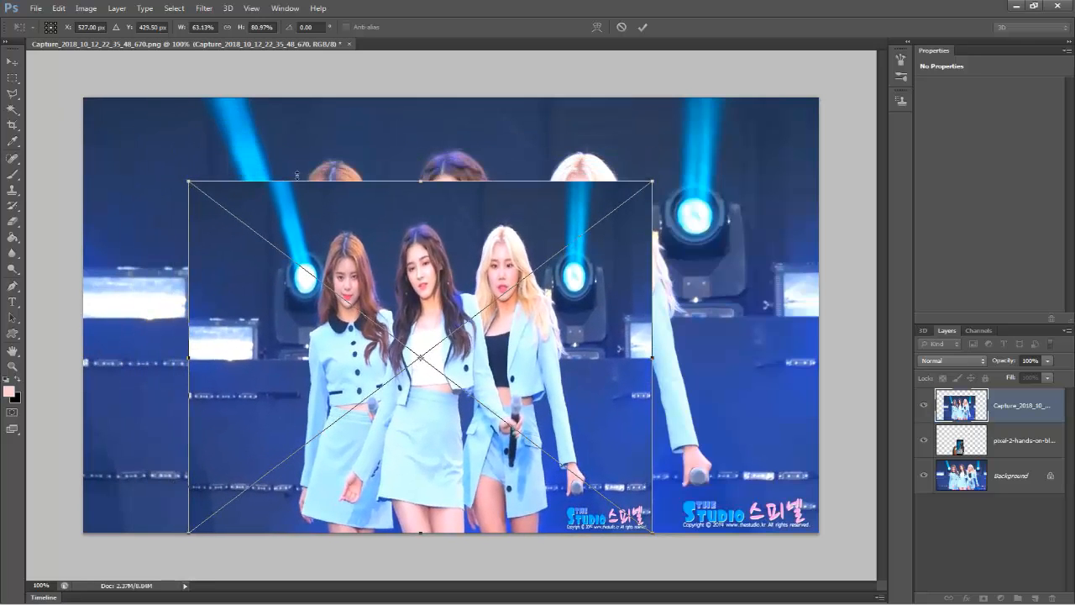
pyautogui.press('Return')
pyautogui.press('e')
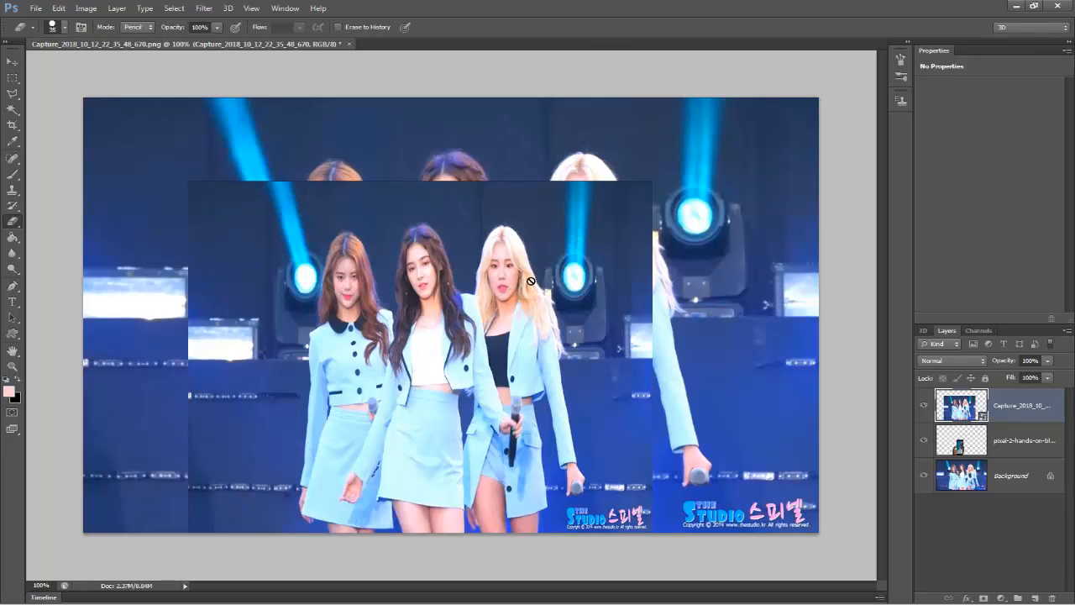
# Step: Rasterize the placed group photo layer
pyautogui.click(10, 80)
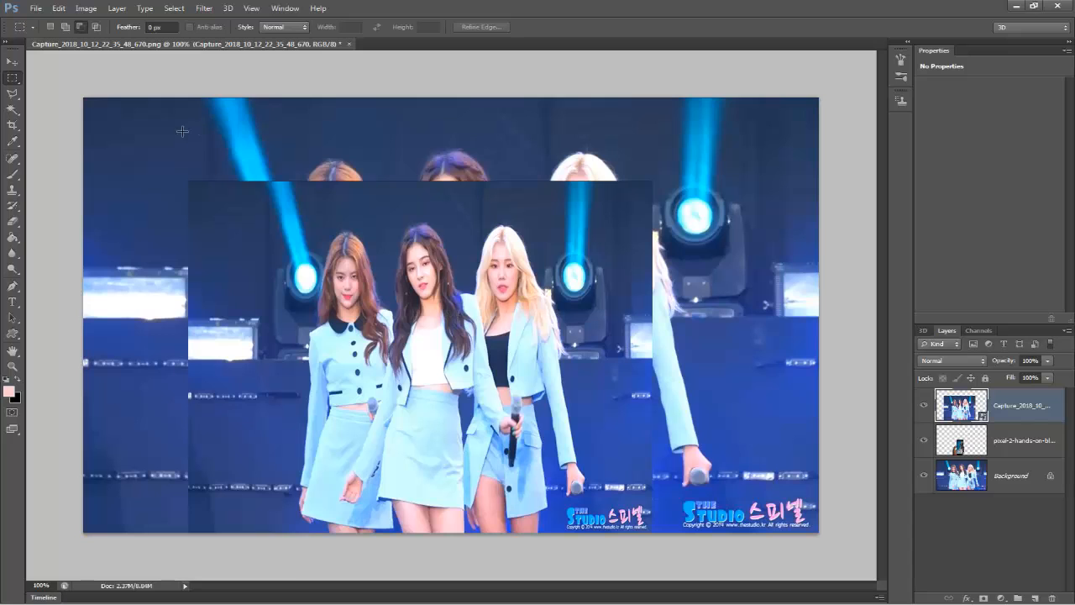
pyautogui.click(11, 64)
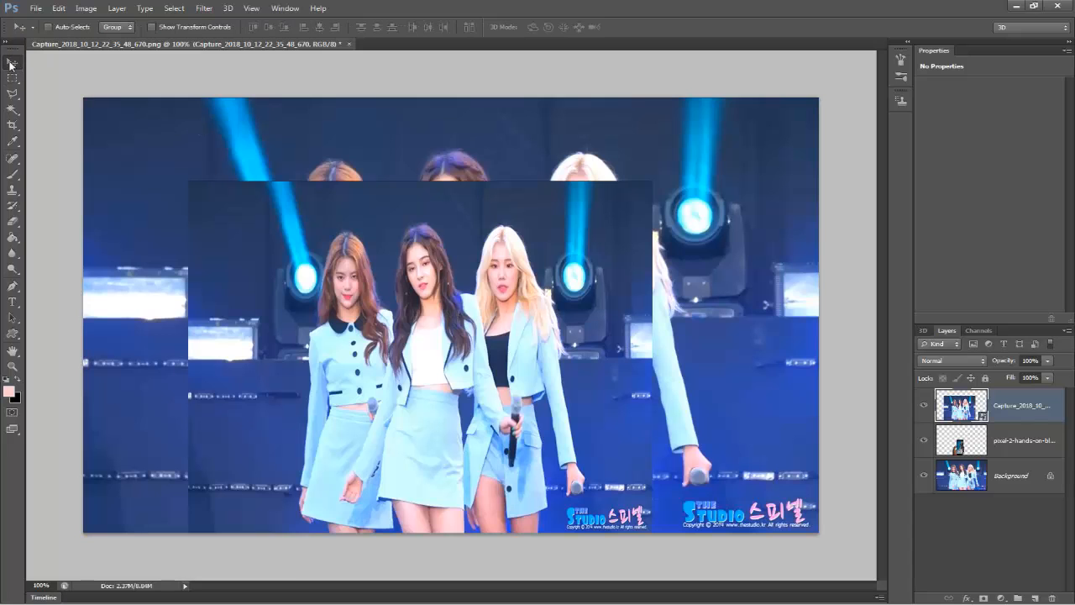
pyautogui.rightClick(1022, 414)
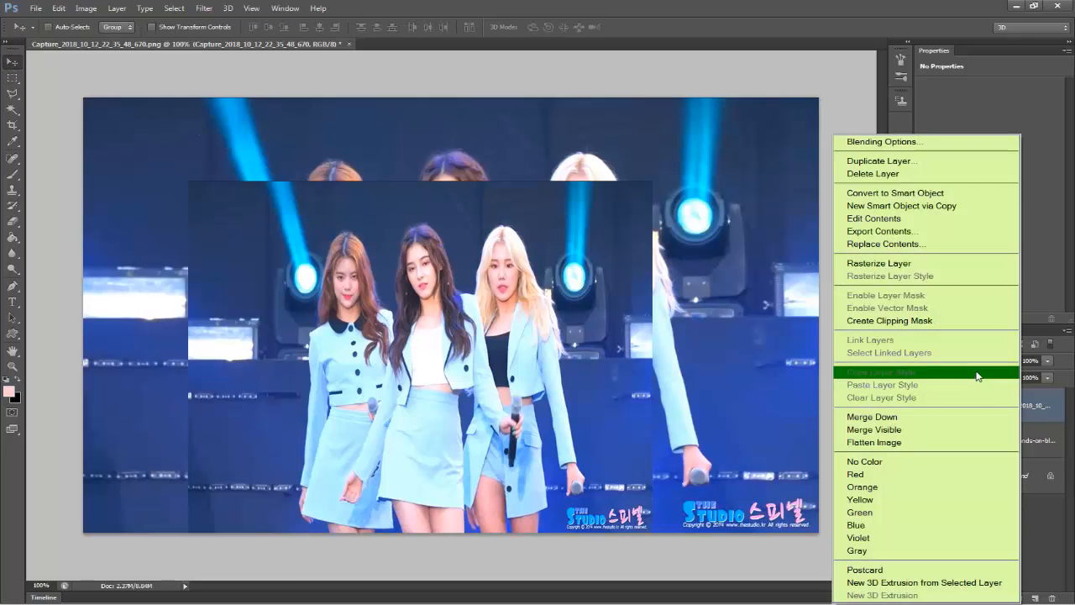
pyautogui.click(941, 266)
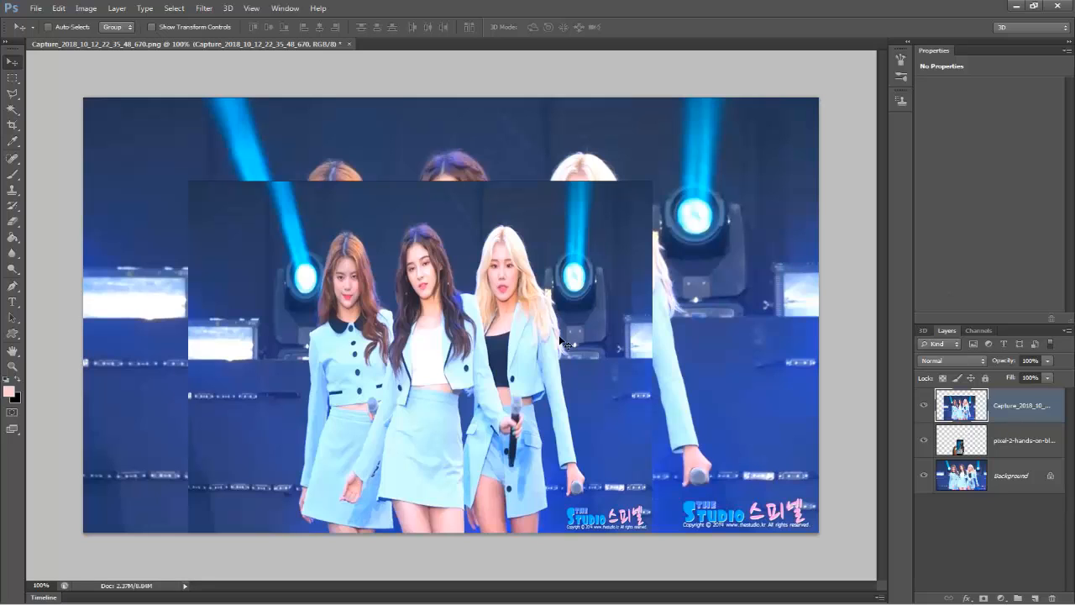
# Step: Delete the strip of the smaller group photo to the right of the blonde singer with a rectangular selection, and deselect
pyautogui.click(12, 77)
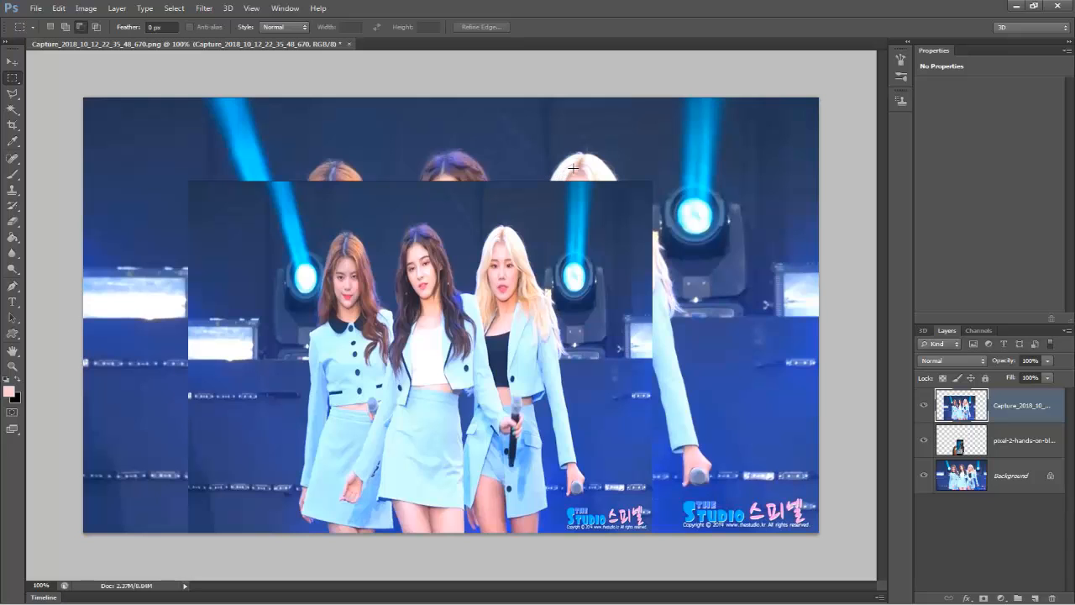
pyautogui.moveTo(573, 169); pyautogui.dragTo(720, 579)
pyautogui.press('Delete')
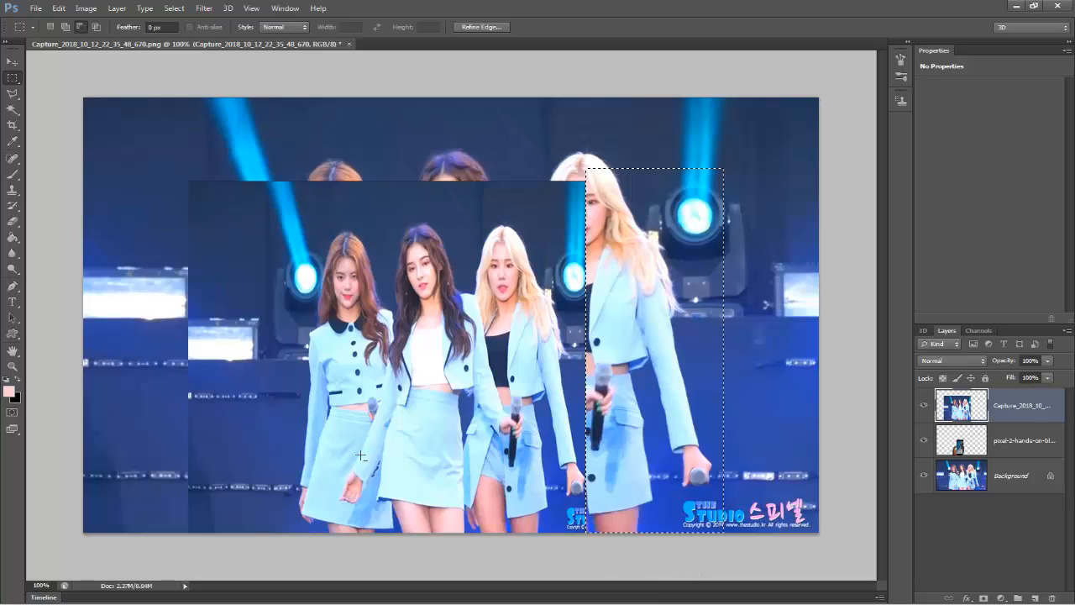
pyautogui.hotkey('ctrl', 'd')
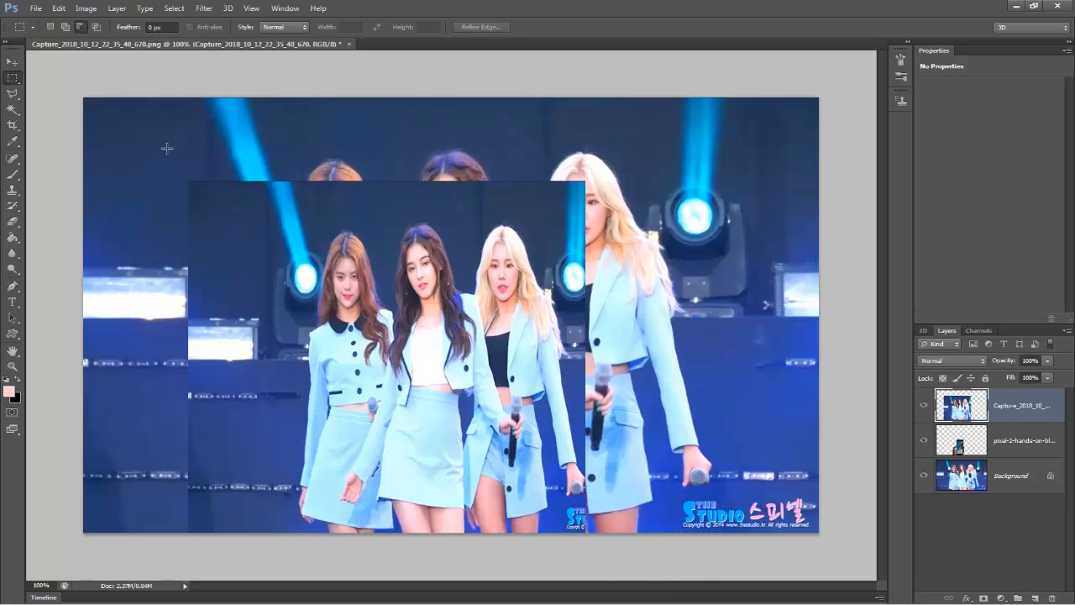
# Step: Delete the strip of the smaller group photo left of the three singers with a rectangular selection, and deselect
pyautogui.moveTo(167, 147); pyautogui.dragTo(297, 582)
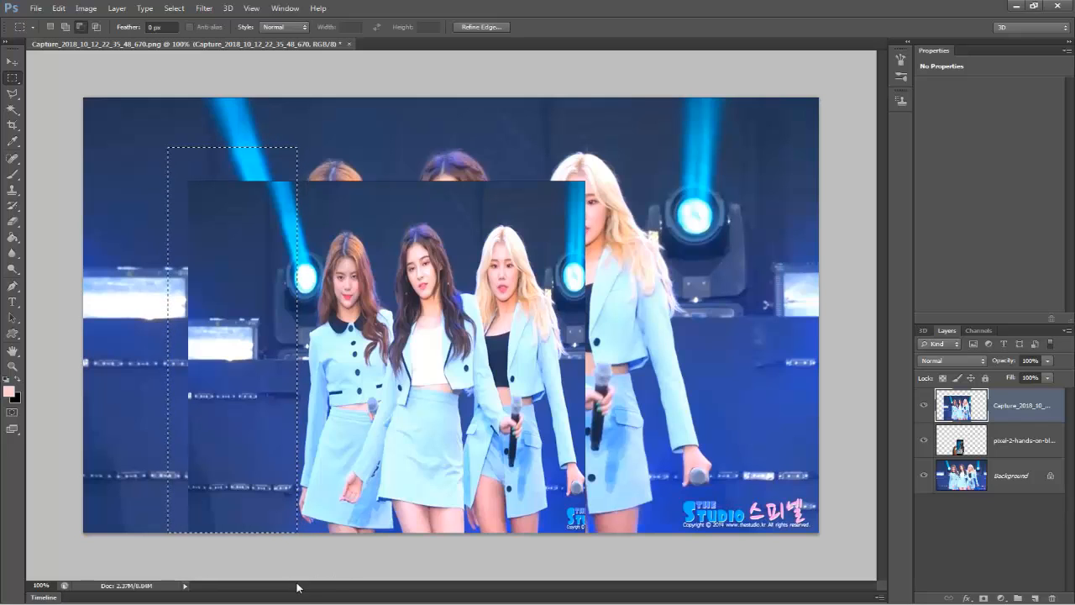
pyautogui.press('Delete')
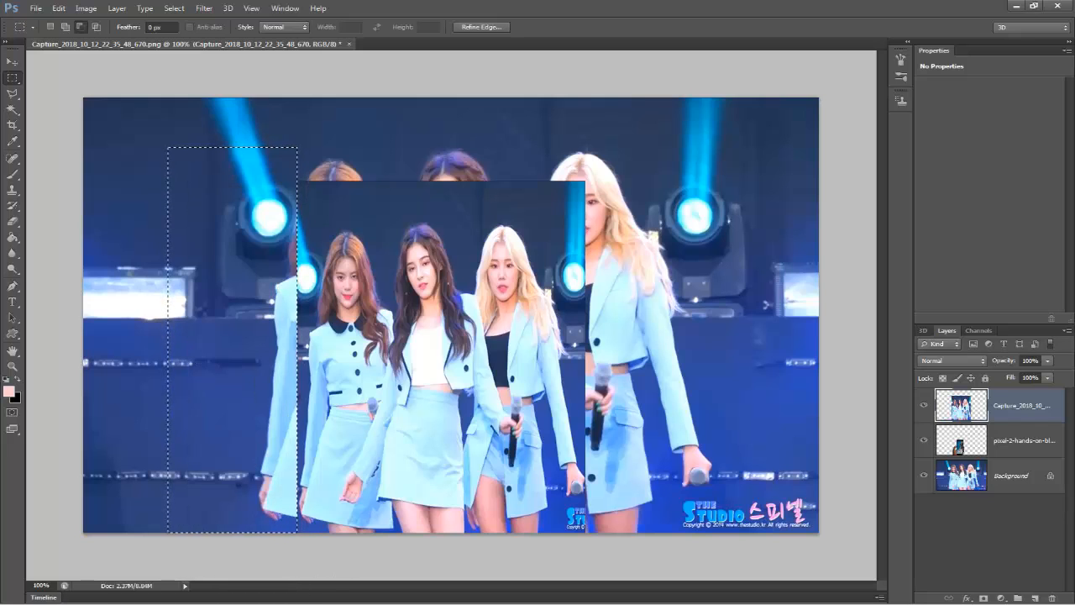
pyautogui.hotkey('ctrl', 'd')
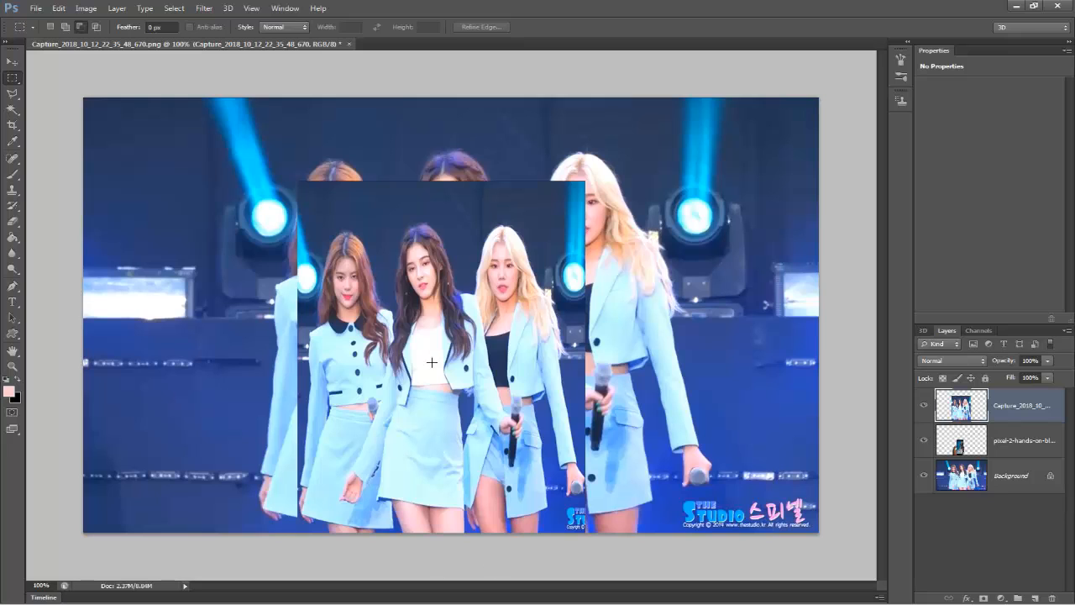
# Step: Free-transform the cropped group photo to about 29.75% width and 56% height so it covers the phone's screen
pyautogui.hotkey('ctrl', 't')
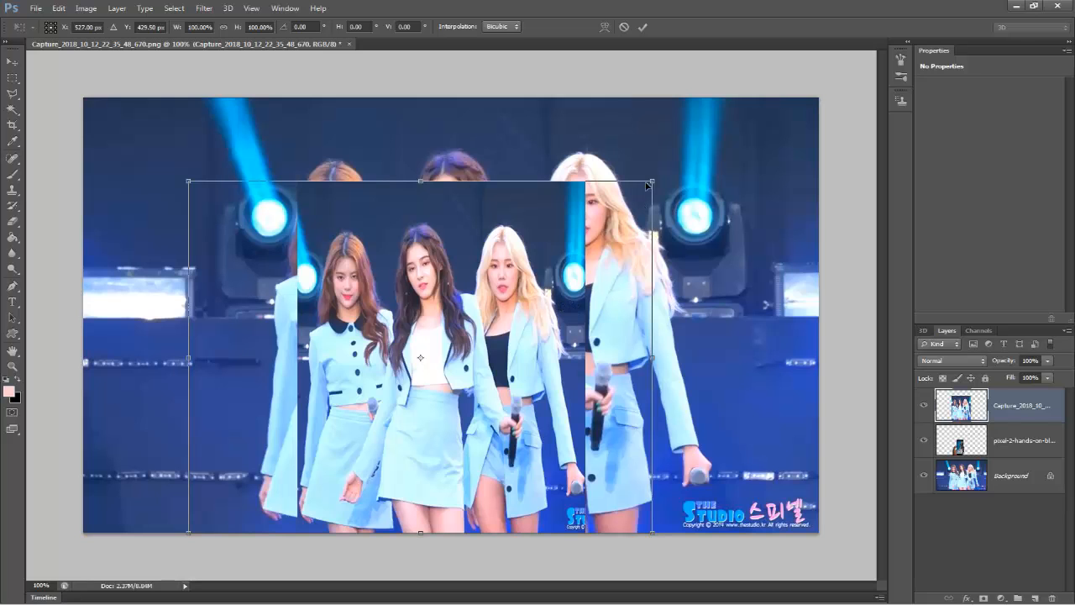
pyautogui.moveTo(652, 181); pyautogui.dragTo(474, 307)
pyautogui.moveTo(420, 357); pyautogui.dragTo(419, 367)
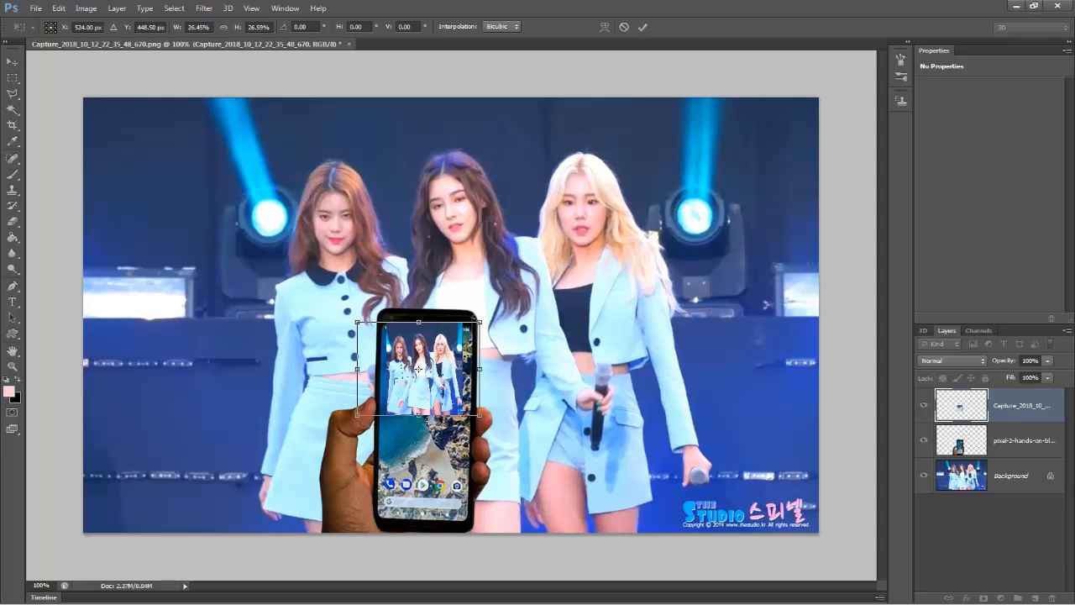
pyautogui.moveTo(418, 414); pyautogui.dragTo(429, 517)
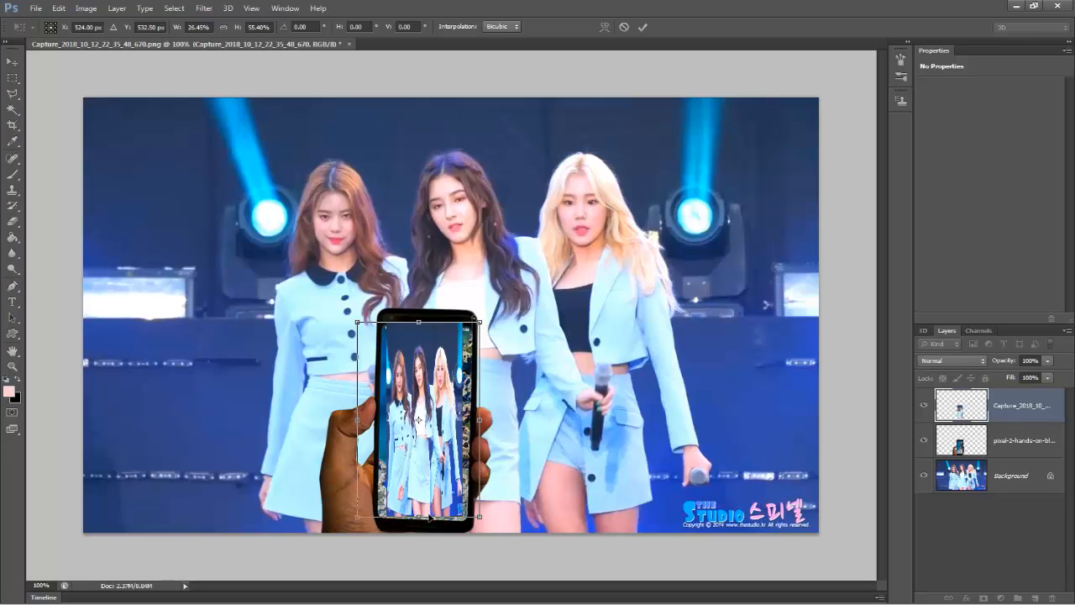
pyautogui.moveTo(479, 420); pyautogui.dragTo(486, 422)
pyautogui.moveTo(356, 418); pyautogui.dragTo(349, 419)
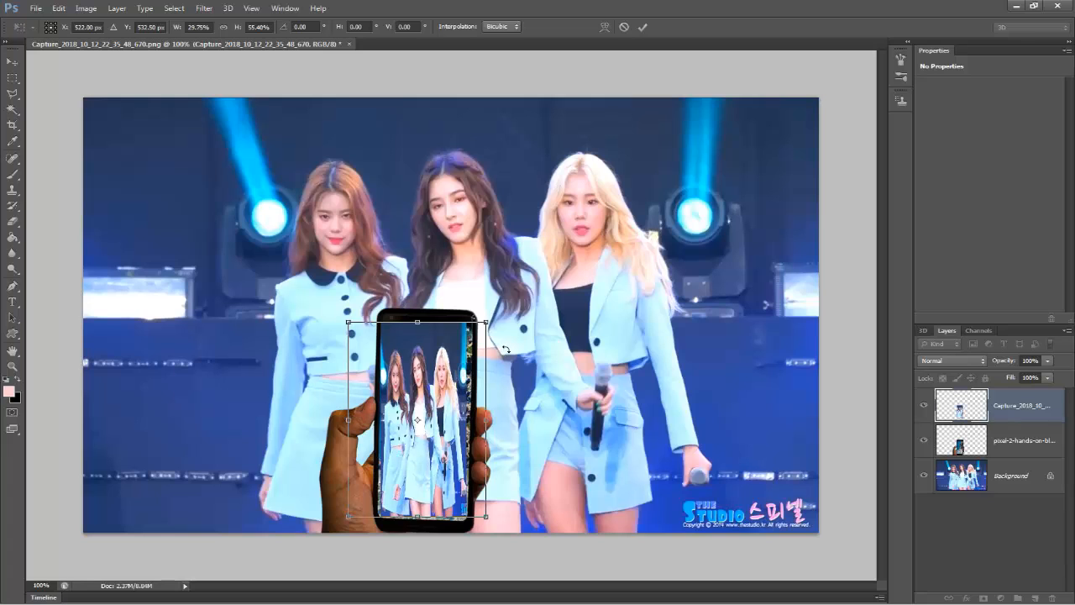
pyautogui.moveTo(418, 515); pyautogui.dragTo(417, 519)
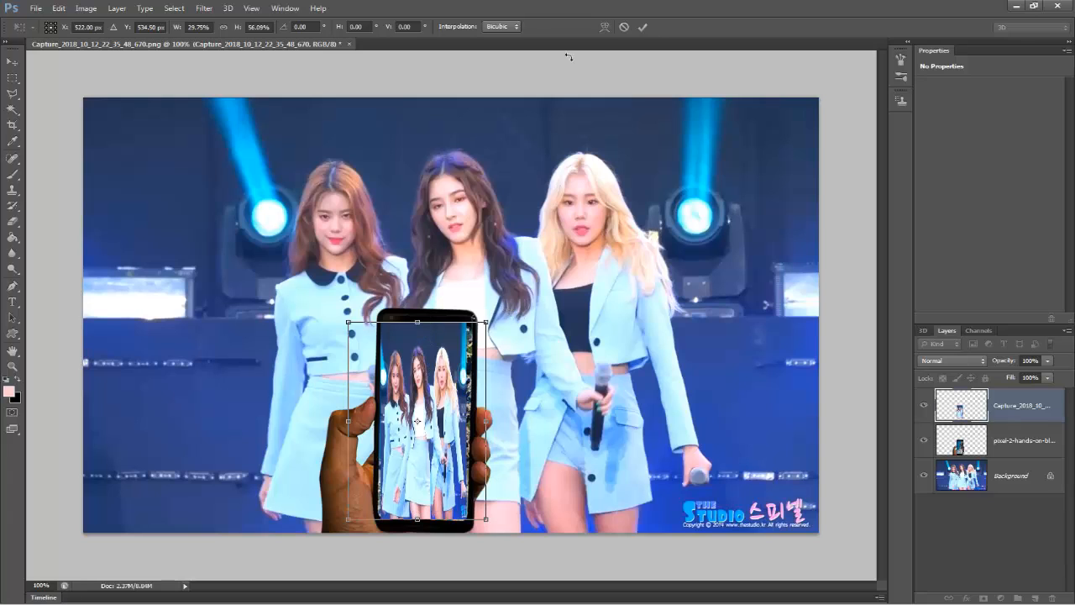
# Step: Warp the small group photo with a custom warp so its edges follow the phone screen's outline, and apply it
pyautogui.click(605, 27)
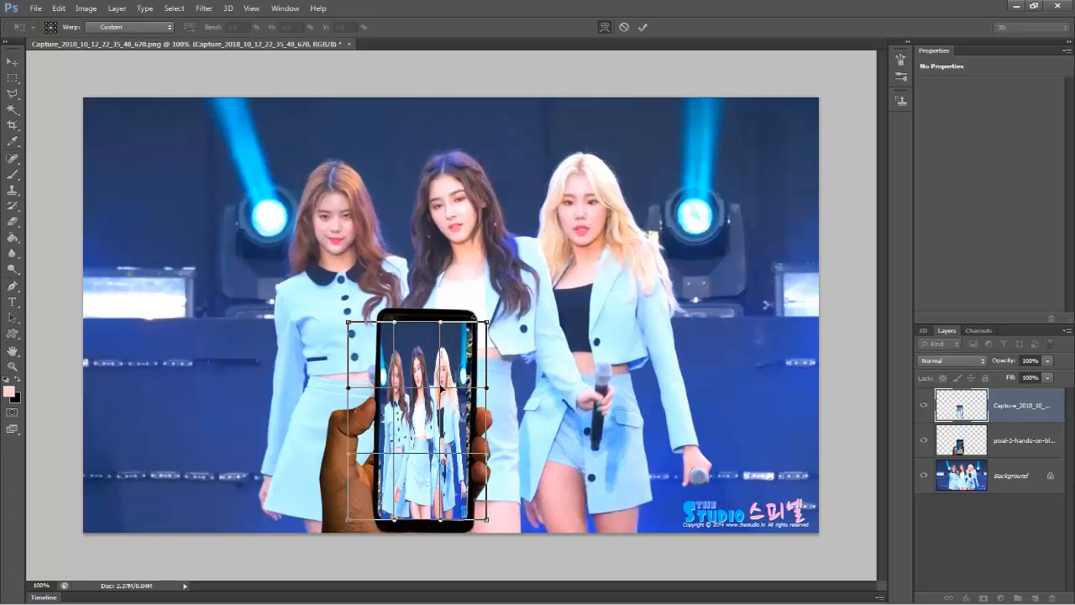
pyautogui.moveTo(442, 388); pyautogui.dragTo(443, 388)
pyautogui.moveTo(442, 322); pyautogui.dragTo(456, 326)
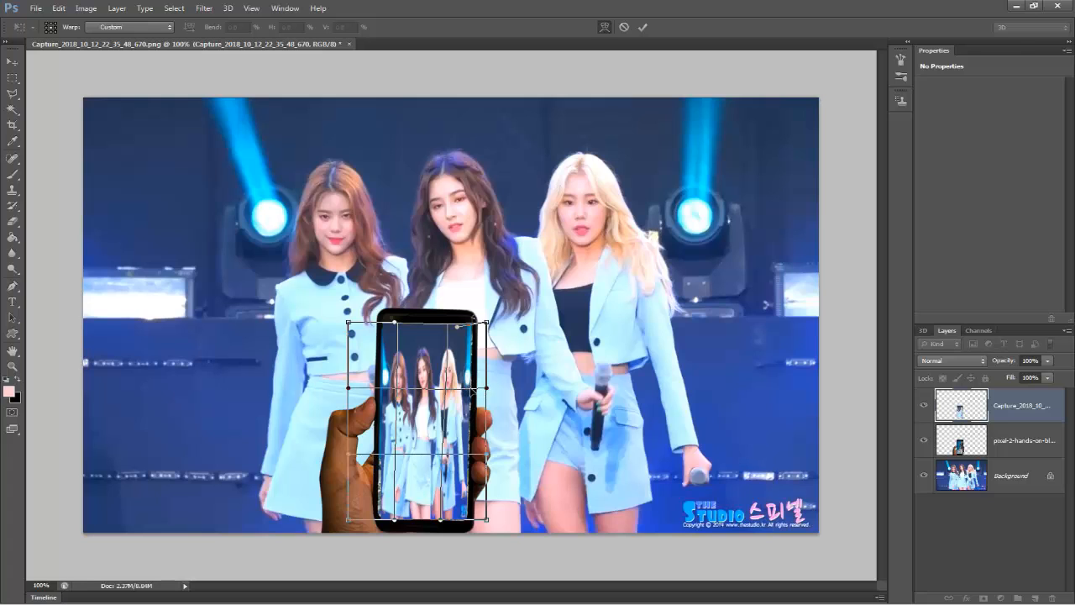
pyautogui.moveTo(473, 391); pyautogui.dragTo(474, 392)
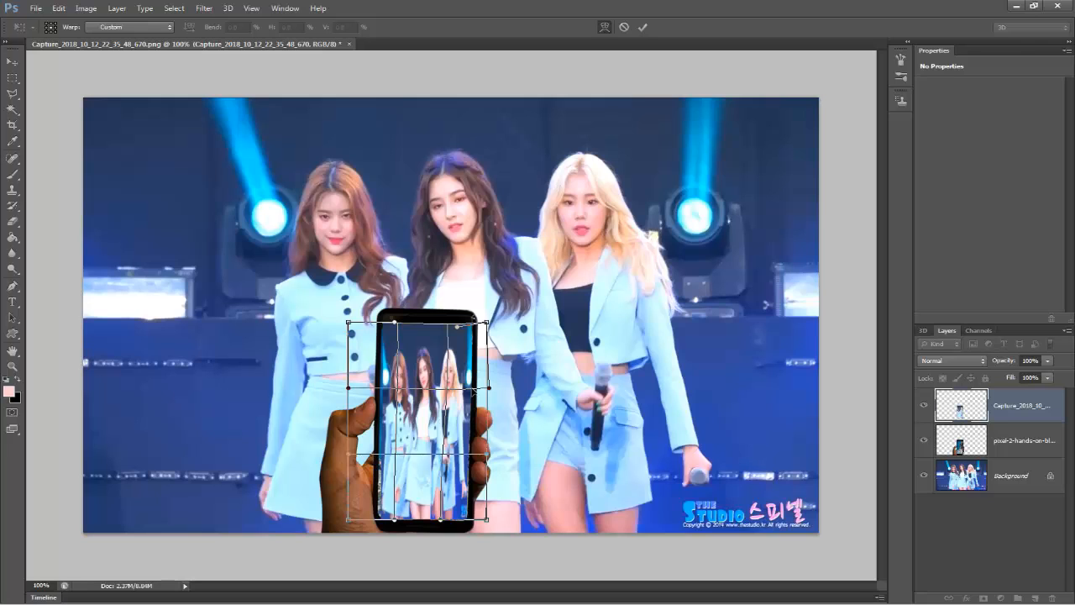
pyautogui.moveTo(474, 392); pyautogui.dragTo(475, 391)
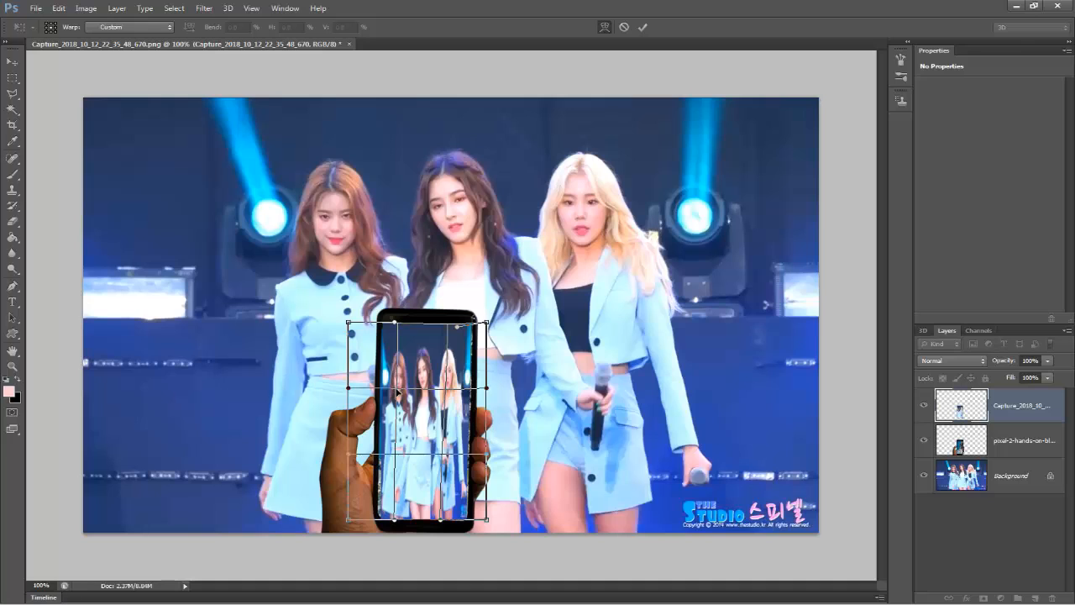
pyautogui.moveTo(399, 392); pyautogui.dragTo(397, 391)
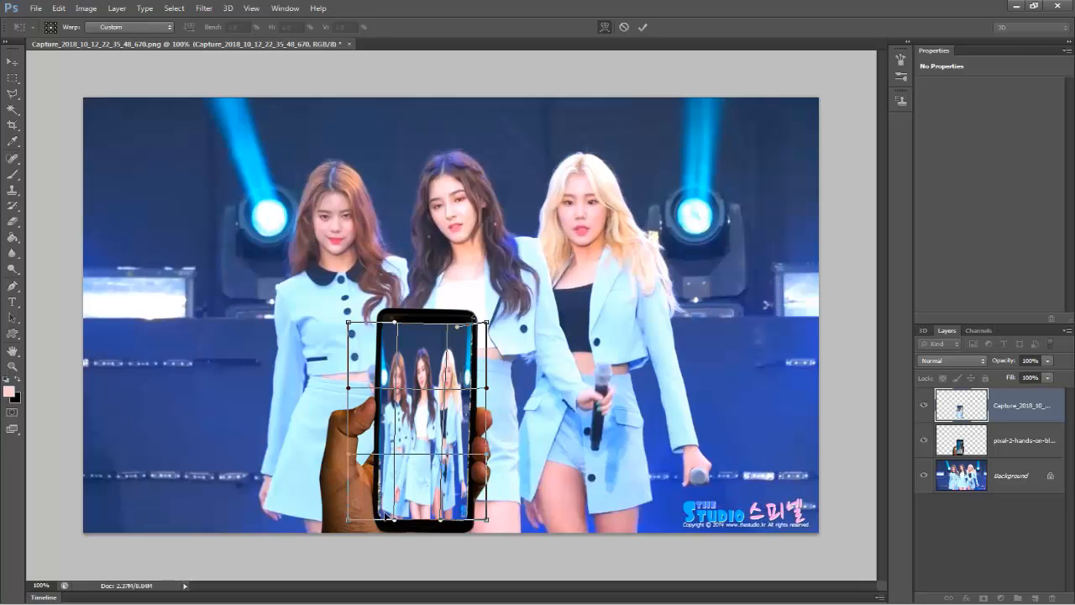
pyautogui.moveTo(392, 523); pyautogui.dragTo(388, 518)
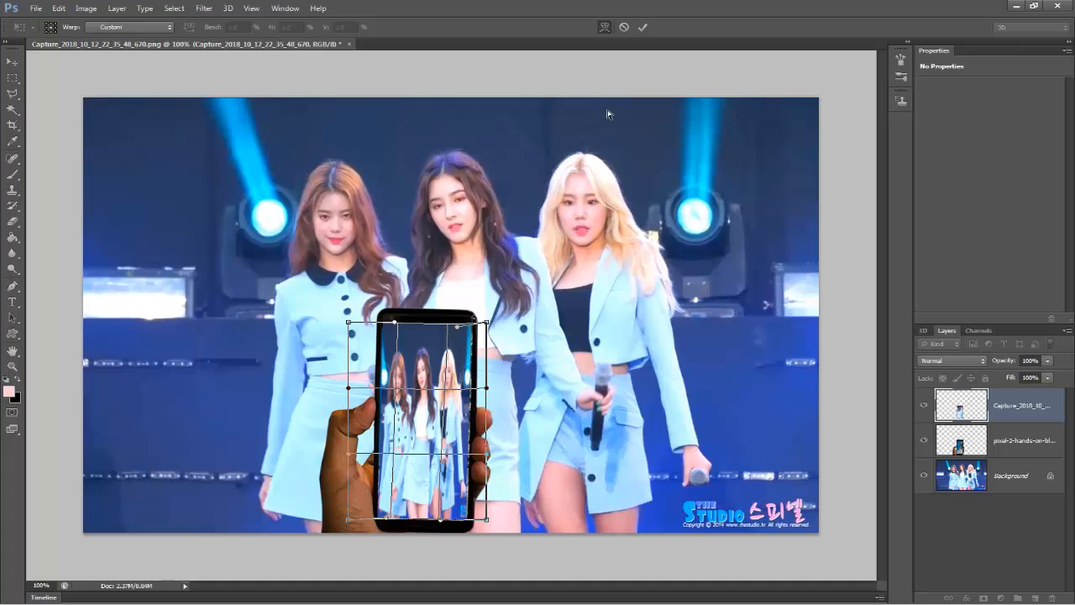
pyautogui.click(641, 28)
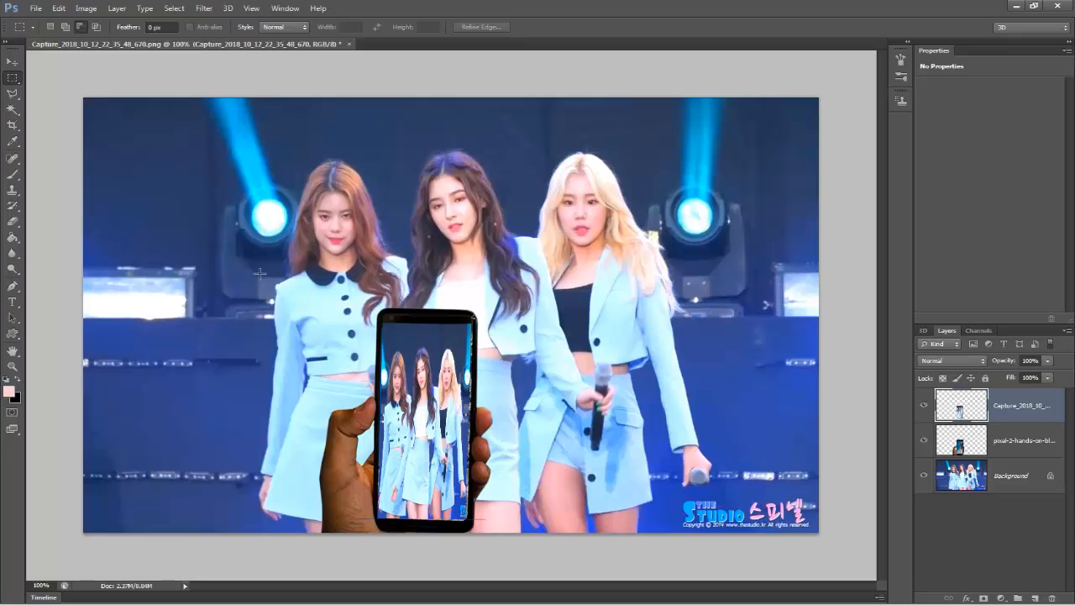
# Step: Soften the side edges of the small group photo on the phone's screen with the Blur tool at 100% strength
pyautogui.click(12, 221)
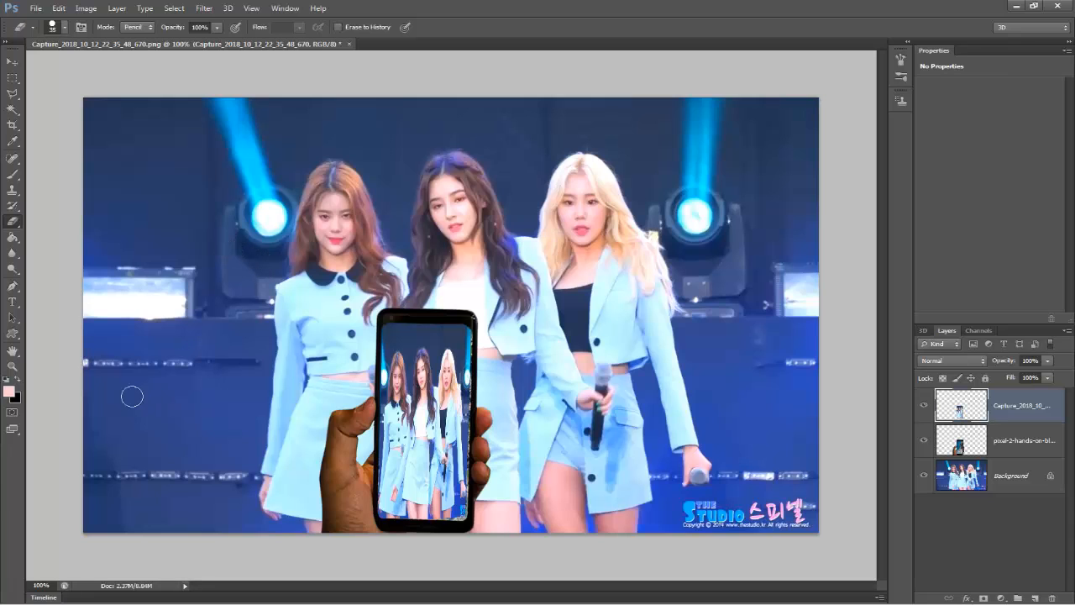
pyautogui.click(12, 252)
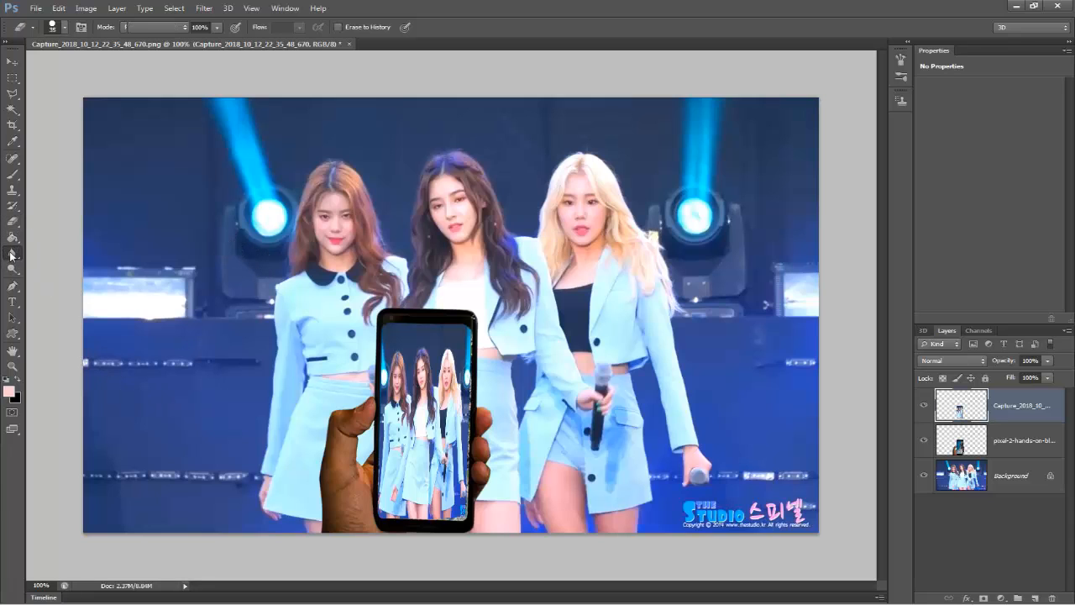
pyautogui.moveTo(469, 389); pyautogui.dragTo(471, 341)
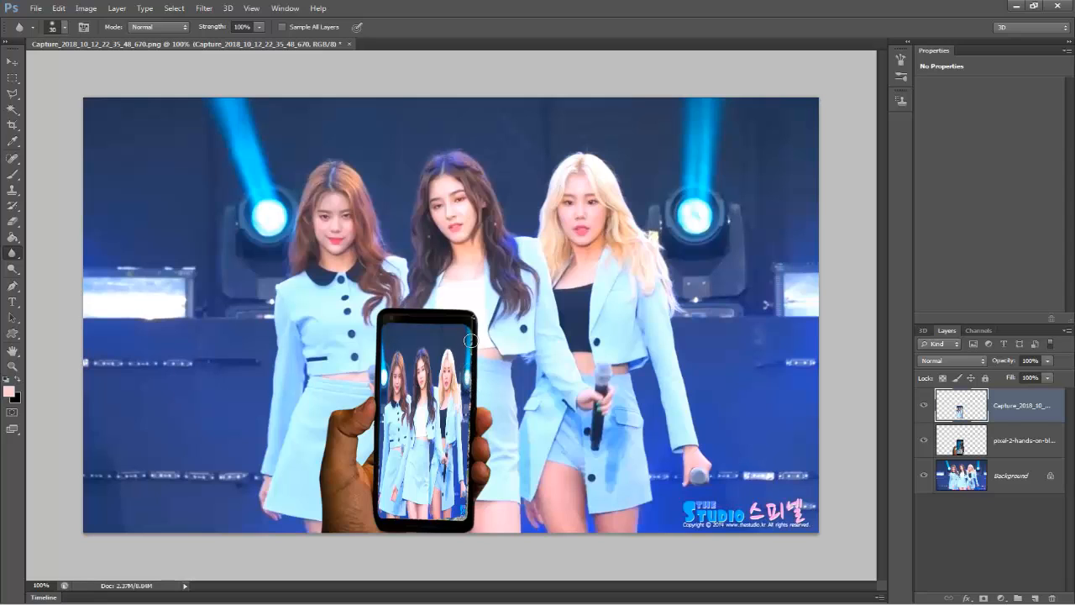
pyautogui.moveTo(469, 416)
pyautogui.mouseDown()
pyautogui.moveTo(467, 494)
pyautogui.moveTo(460, 509)
pyautogui.moveTo(469, 479)
pyautogui.moveTo(451, 518)
pyautogui.moveTo(382, 513)
pyautogui.moveTo(381, 430)
pyautogui.mouseUp()
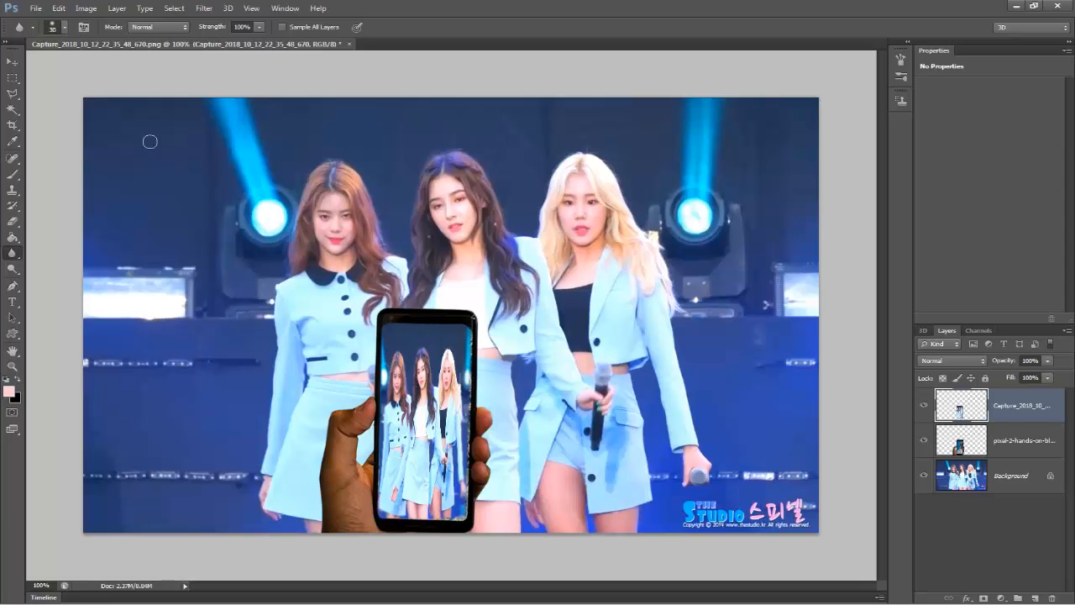
# Step: Free-transform the small group photo to 101.02% width, stretching its right edge toward the phone's bezel, and apply it
pyautogui.click(11, 63)
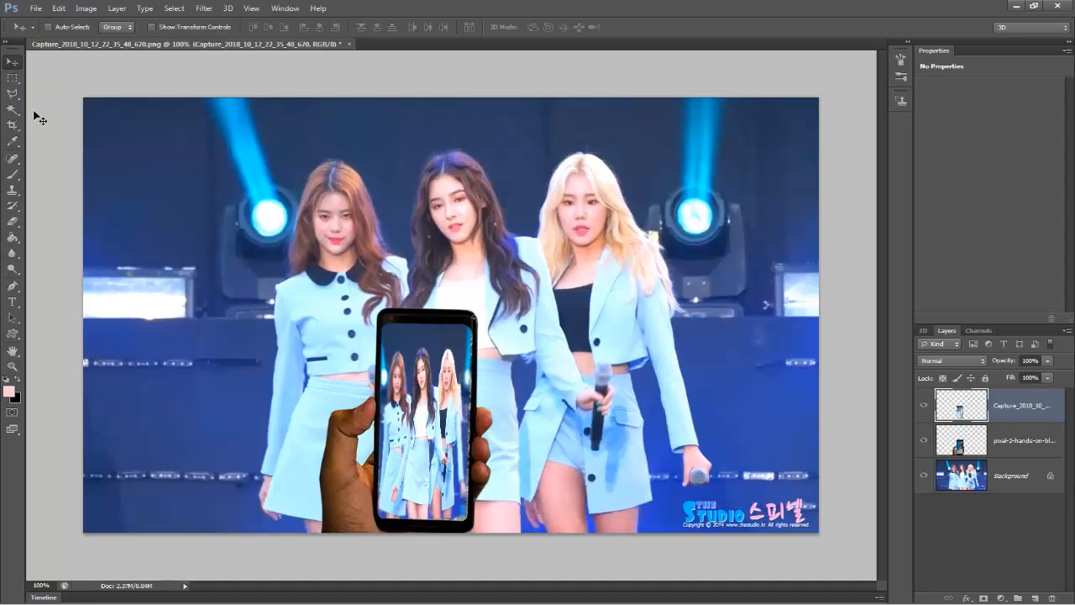
pyautogui.hotkey('ctrl', 't')
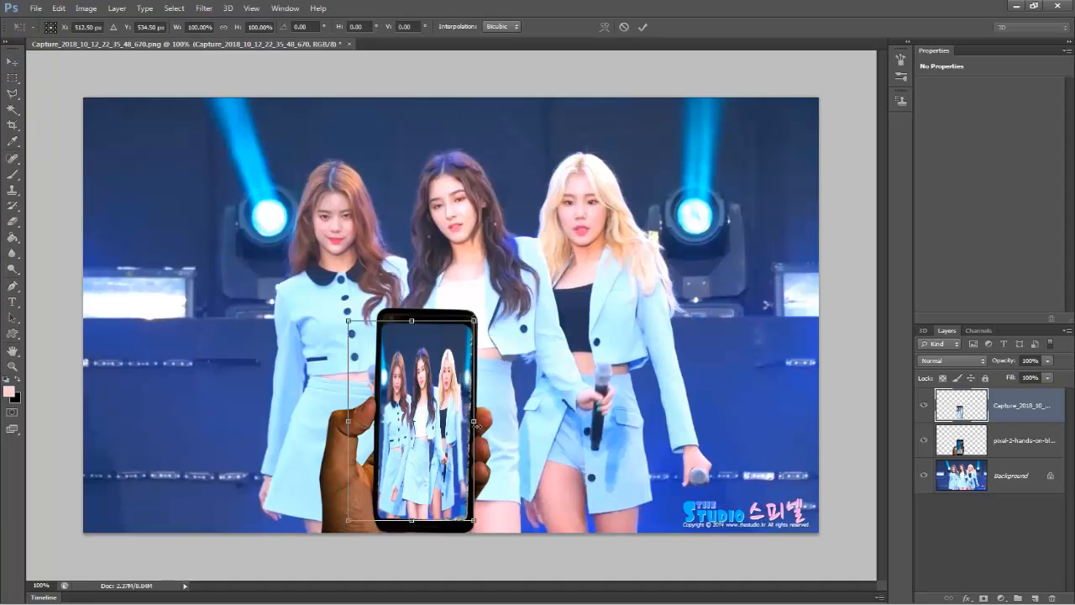
pyautogui.moveTo(475, 421); pyautogui.dragTo(475, 421)
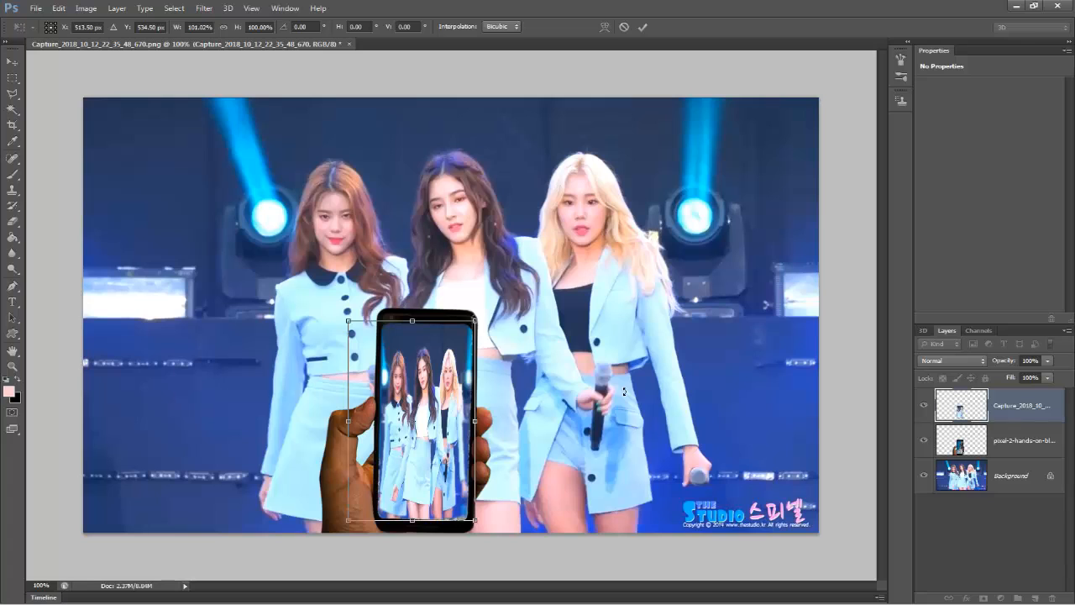
pyautogui.press('Return')
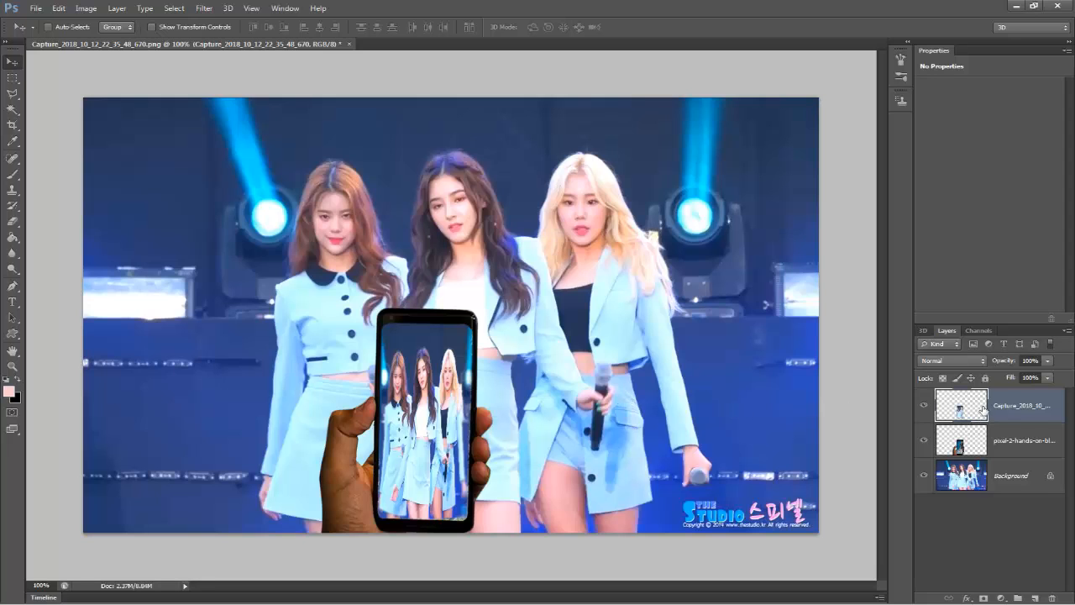
# Step: Merge the small group photo layer with the hand-held phone layer
pyautogui.keyDown('shift'); pyautogui.click(1035, 438); pyautogui.keyUp('shift')
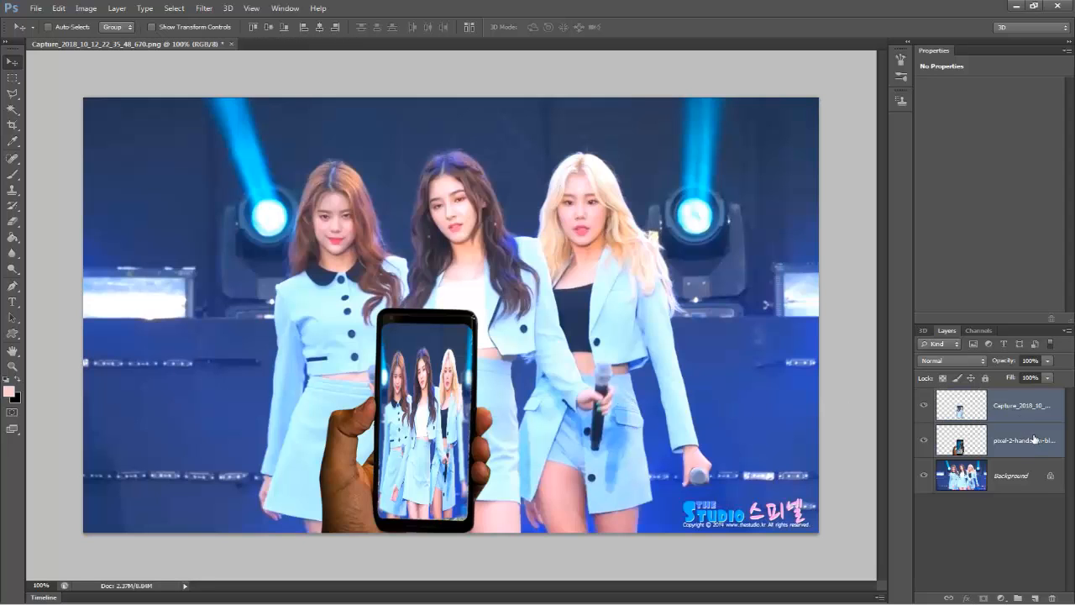
pyautogui.rightClick(1034, 439)
pyautogui.click(901, 412)
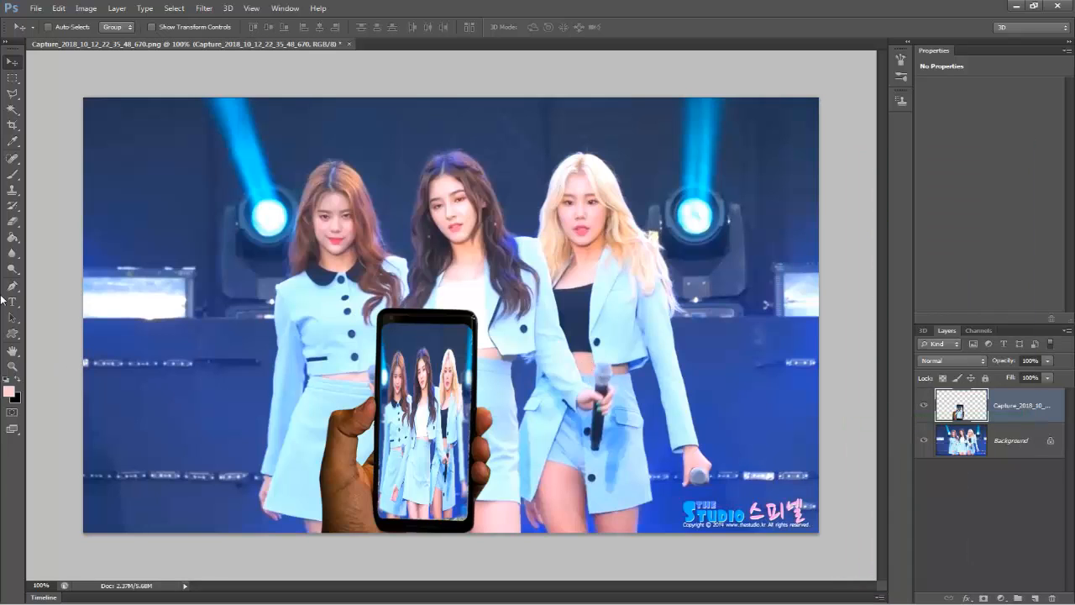
# Step: Blur the border between the screen photo and the phone's bezel on all sides, reducing the brush size for the finer strokes
pyautogui.click(13, 252)
pyautogui.moveTo(471, 371)
pyautogui.mouseDown()
pyautogui.moveTo(475, 332)
pyautogui.moveTo(468, 535)
pyautogui.mouseUp()
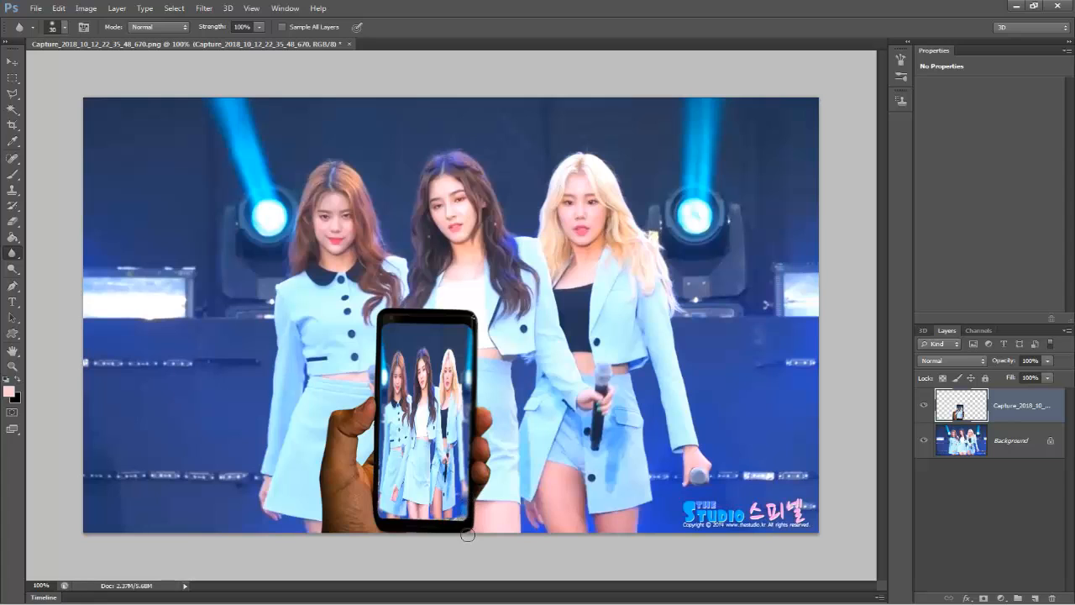
pyautogui.press('[')
pyautogui.press('[')
pyautogui.moveTo(391, 323); pyautogui.dragTo(421, 328)
pyautogui.moveTo(381, 432); pyautogui.dragTo(376, 492)
pyautogui.moveTo(442, 518); pyautogui.dragTo(461, 520)
# Step: Move the merged hand and phone slightly up and to the left over the stage photo
pyautogui.click(12, 61)
pyautogui.moveTo(422, 404)
pyautogui.mouseDown()
pyautogui.moveTo(411, 430)
pyautogui.moveTo(382, 403)
pyautogui.moveTo(388, 383)
pyautogui.moveTo(380, 392)
pyautogui.moveTo(385, 399)
pyautogui.moveTo(420, 358)
pyautogui.moveTo(425, 391)
pyautogui.moveTo(406, 400)
pyautogui.mouseUp()
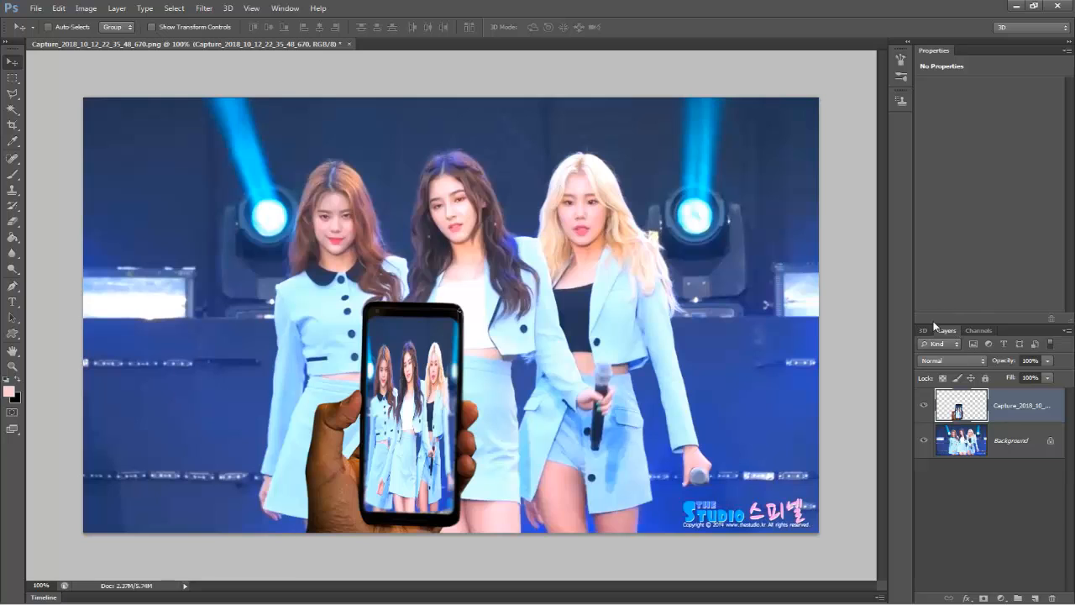
# Step: Make the Background layer with the stage photo the active layer
pyautogui.click(1003, 452)
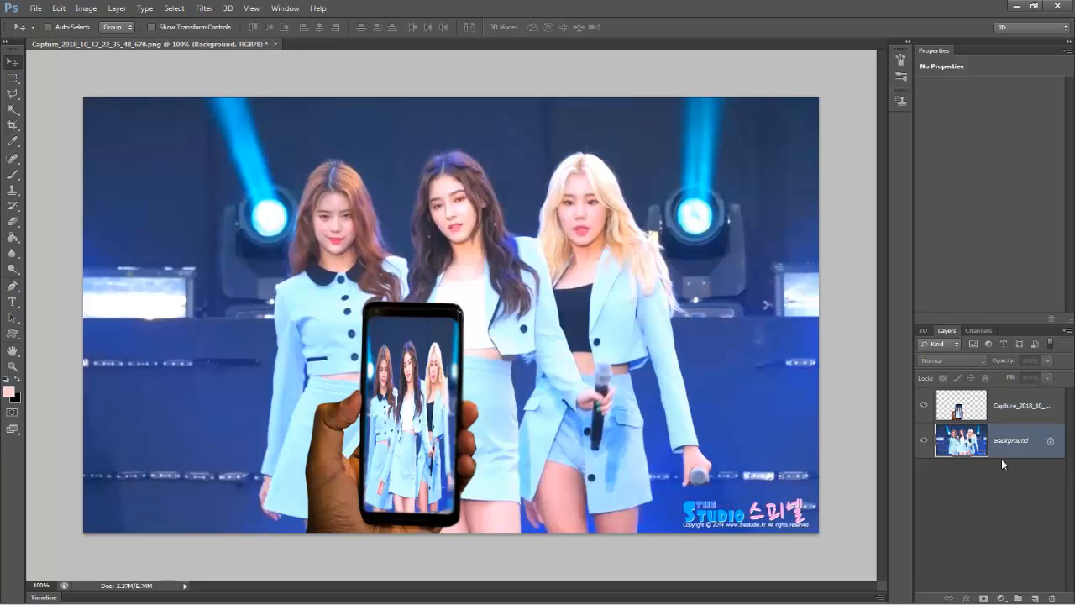
pyautogui.click(433, 417)
pyautogui.click(542, 237)
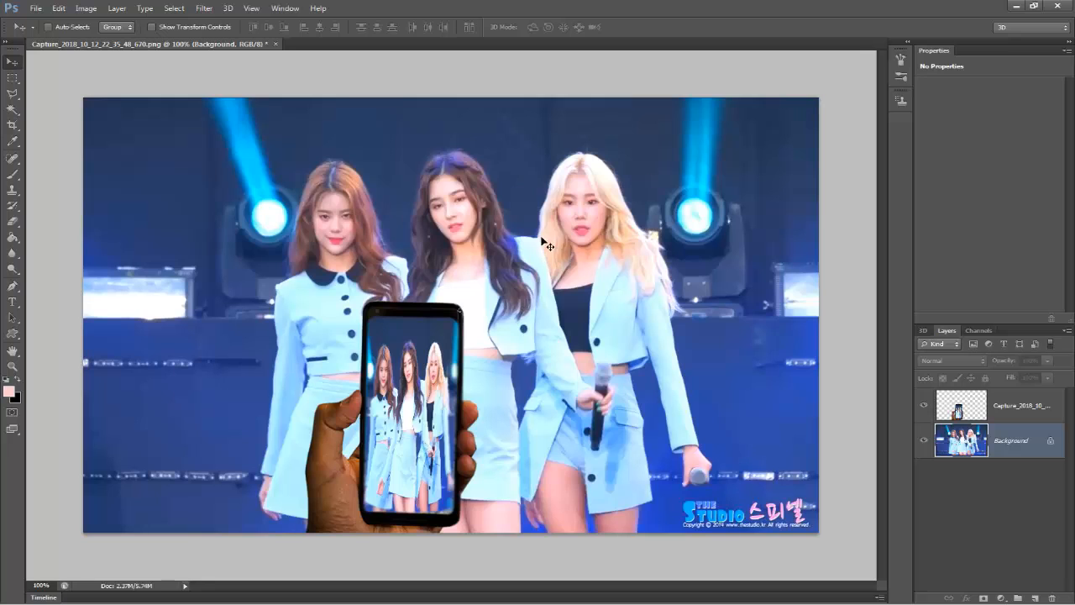